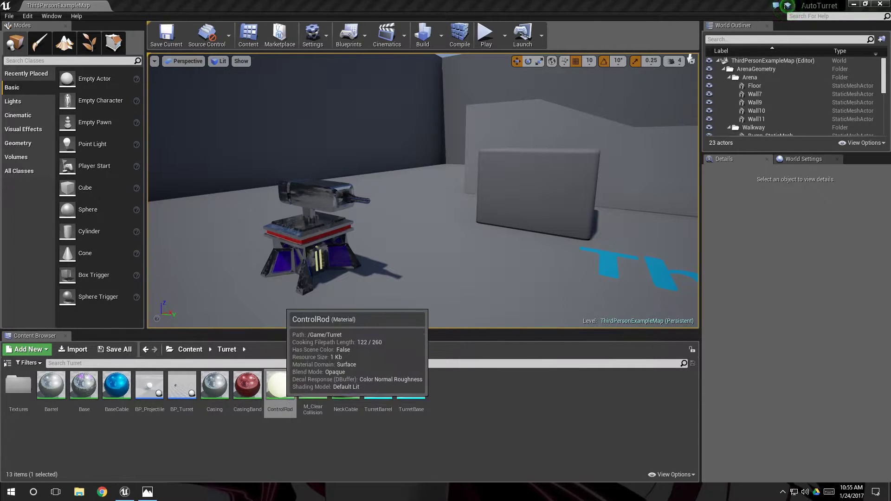
# Step: Open the ControlRod material and move the top Texture Sample node up and to the left
pyautogui.doubleClick(280, 386)
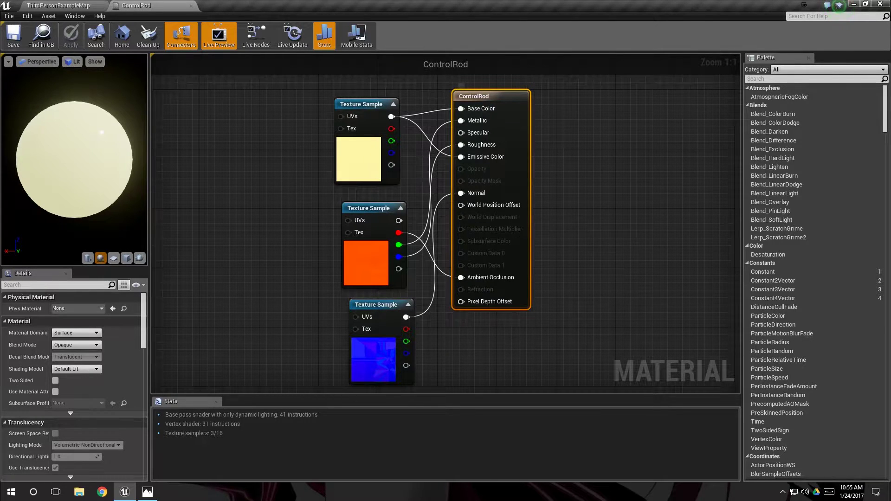
pyautogui.moveTo(464, 230); pyautogui.dragTo(592, 238, button='right')
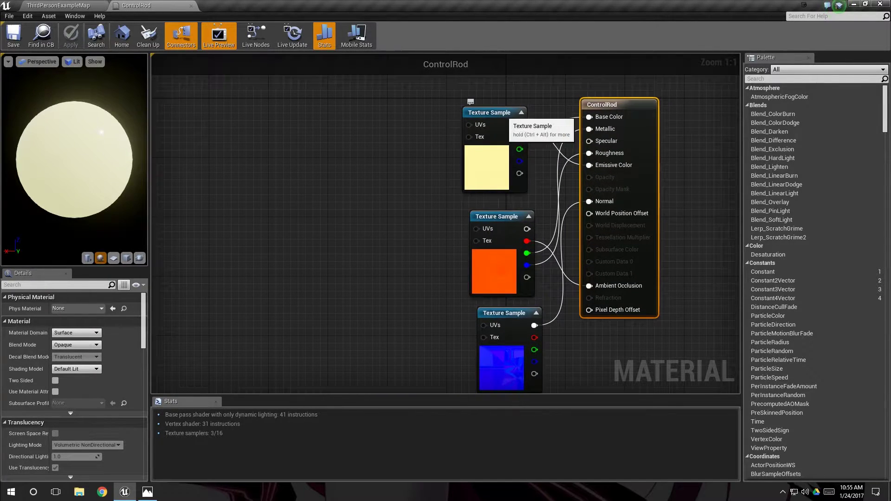
pyautogui.moveTo(506, 114); pyautogui.dragTo(342, 106)
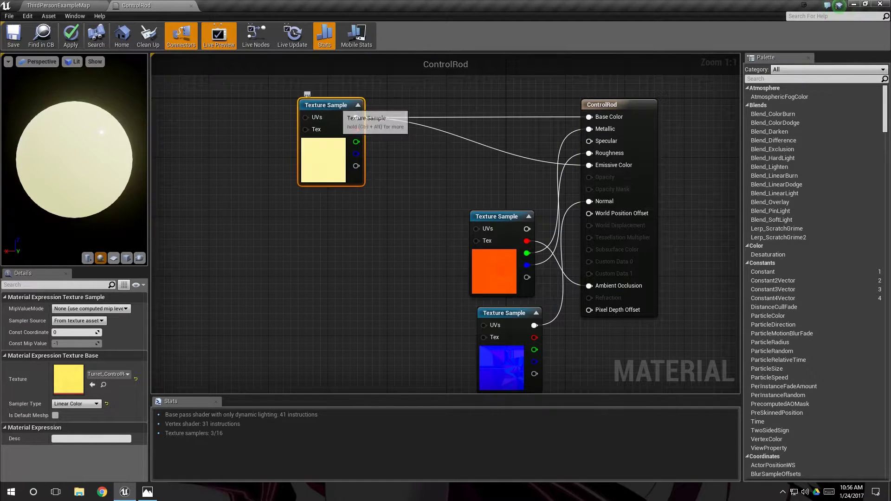
pyautogui.moveTo(343, 106); pyautogui.dragTo(342, 99)
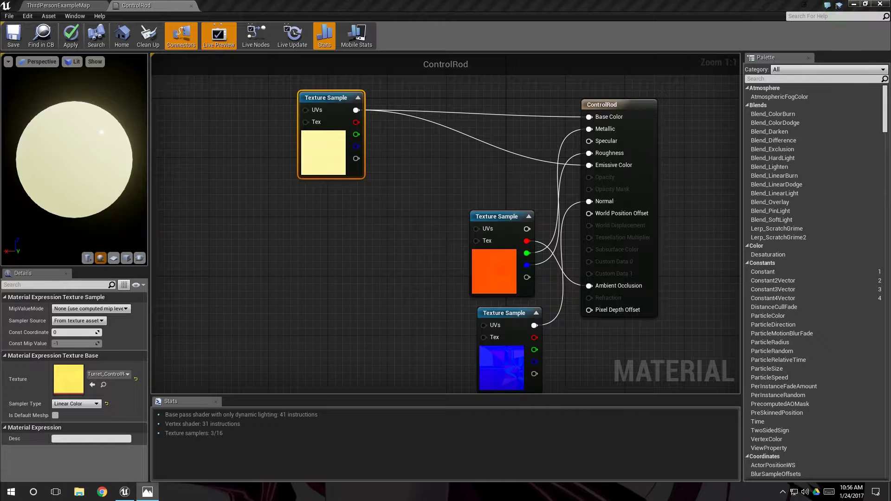
# Step: Add a Time node and feed it into a new Sine node
pyautogui.rightClick(225, 219)
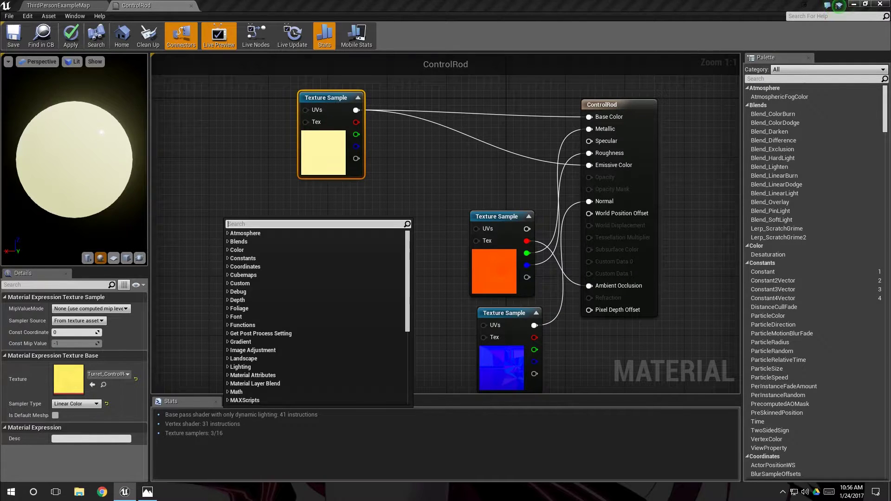
pyautogui.write('time')
pyautogui.press('Return')
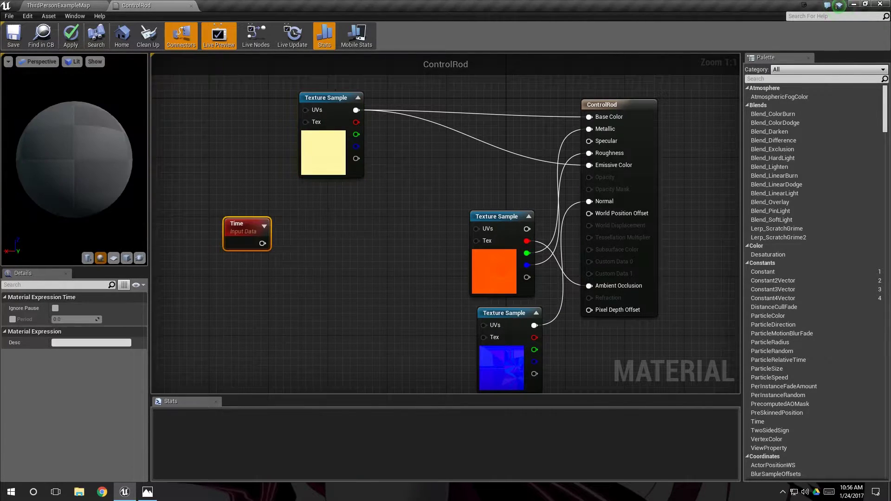
pyautogui.moveTo(245, 224); pyautogui.dragTo(214, 214)
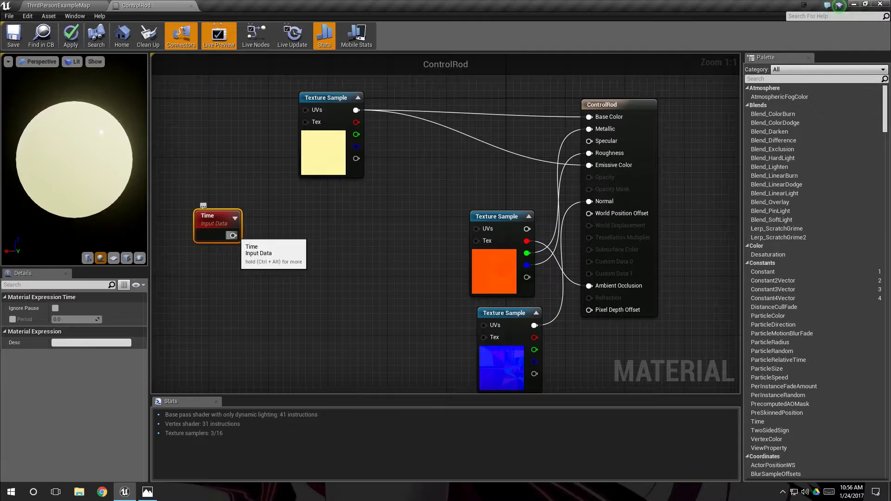
pyautogui.moveTo(233, 236); pyautogui.dragTo(276, 219)
pyautogui.write('sine')
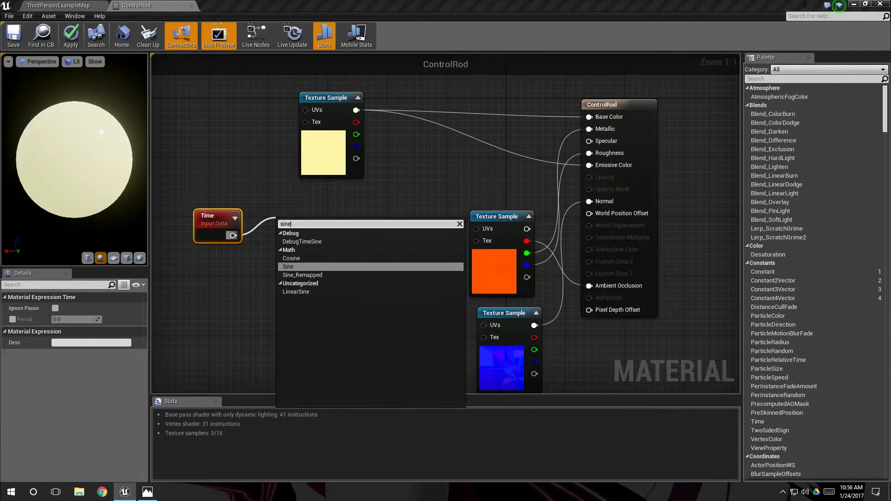
pyautogui.click(288, 266)
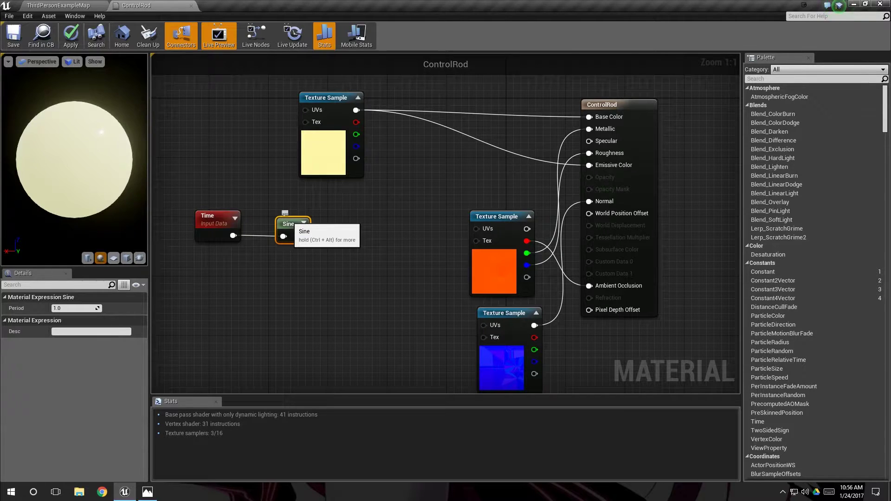
# Step: Multiply the top texture by the Sine output and wire the result into Emissive Color
pyautogui.moveTo(356, 110); pyautogui.dragTo(396, 158)
pyautogui.write('mult')
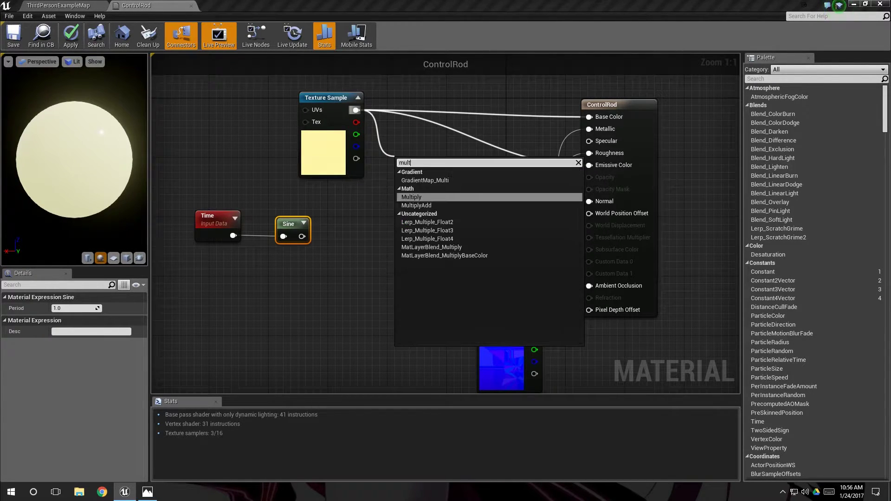
pyautogui.write('iply')
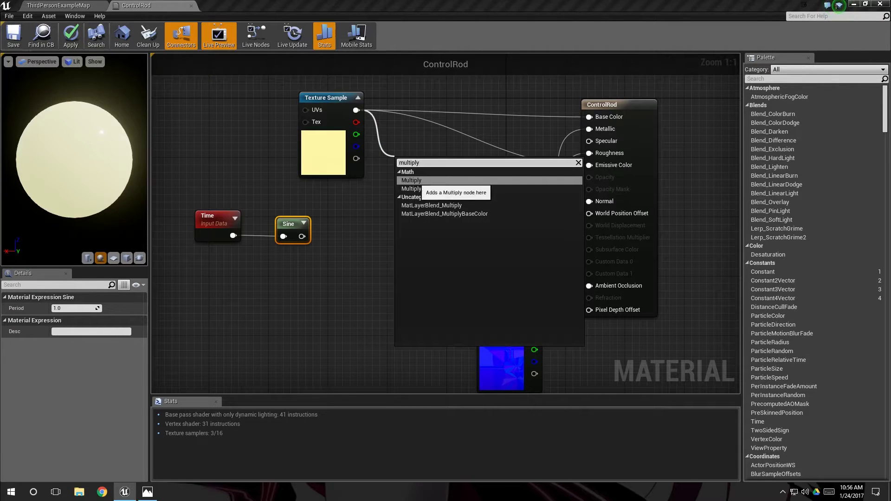
pyautogui.click(413, 181)
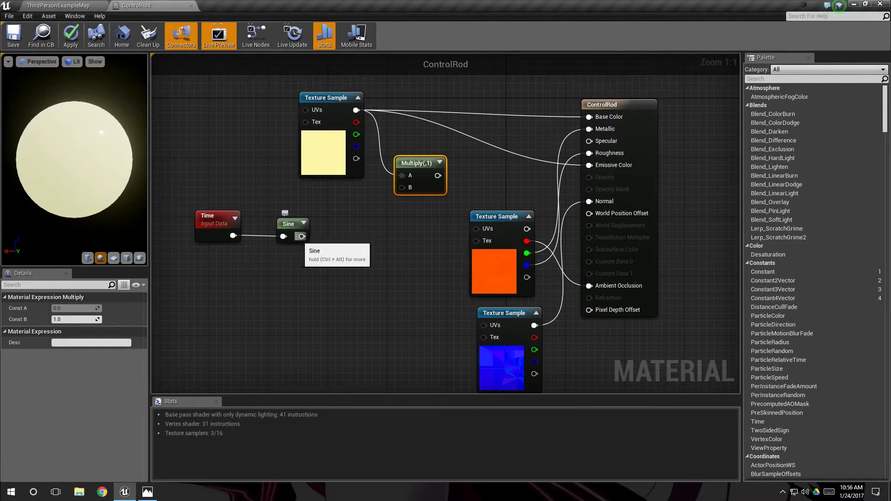
pyautogui.moveTo(302, 236); pyautogui.dragTo(401, 189)
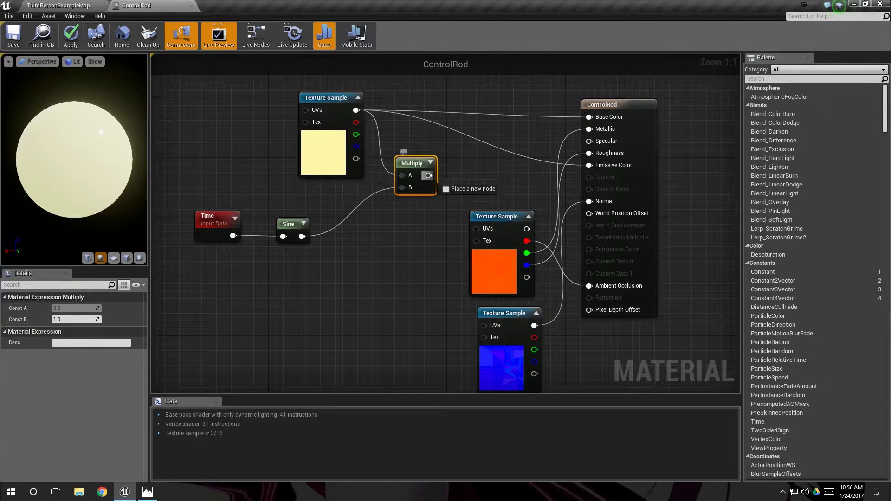
pyautogui.moveTo(428, 176); pyautogui.dragTo(590, 166)
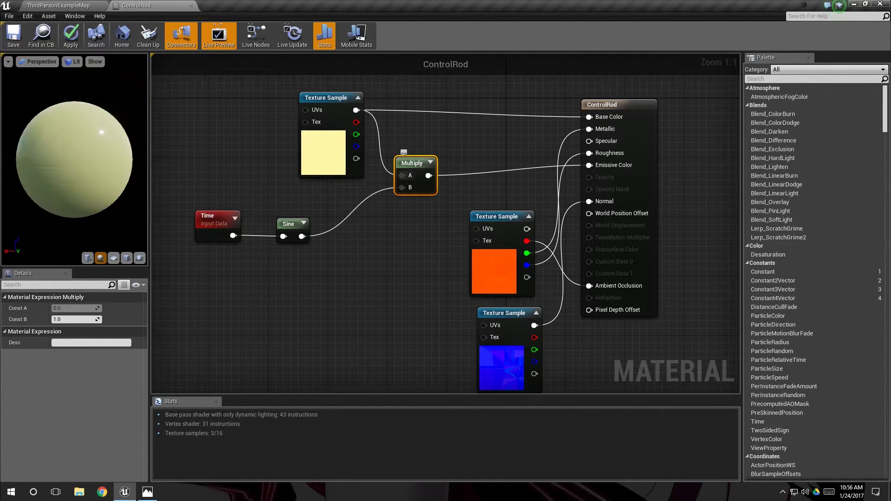
# Step: Insert a Clamp (Min 0, Max 1) after the Multiply node, feeding Emissive Color
pyautogui.moveTo(414, 163); pyautogui.dragTo(415, 150)
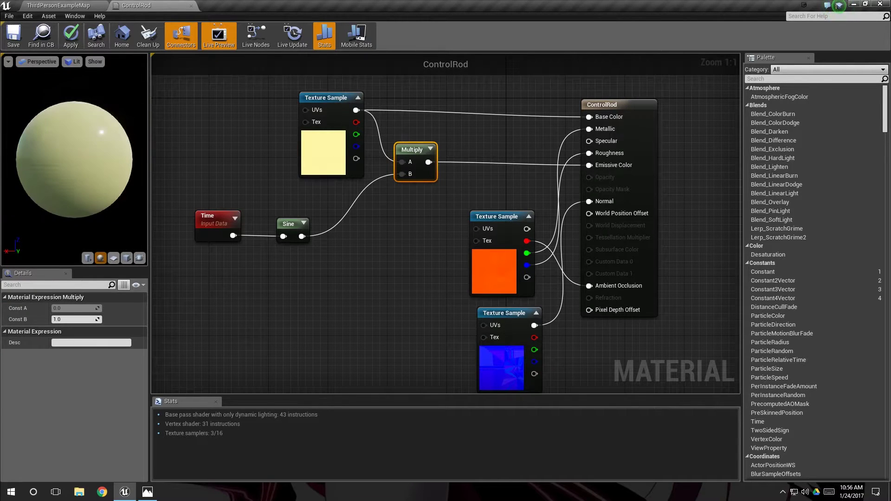
pyautogui.moveTo(428, 162); pyautogui.dragTo(472, 164)
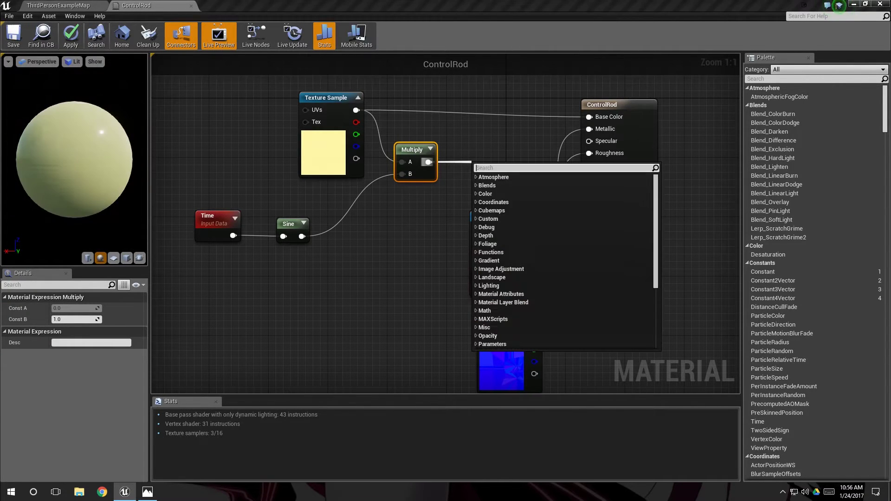
pyautogui.write('clamp')
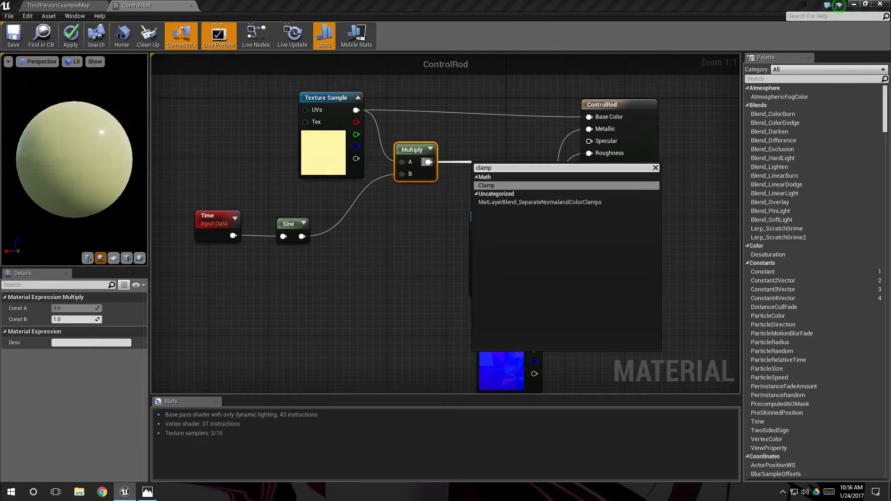
pyautogui.press('Return')
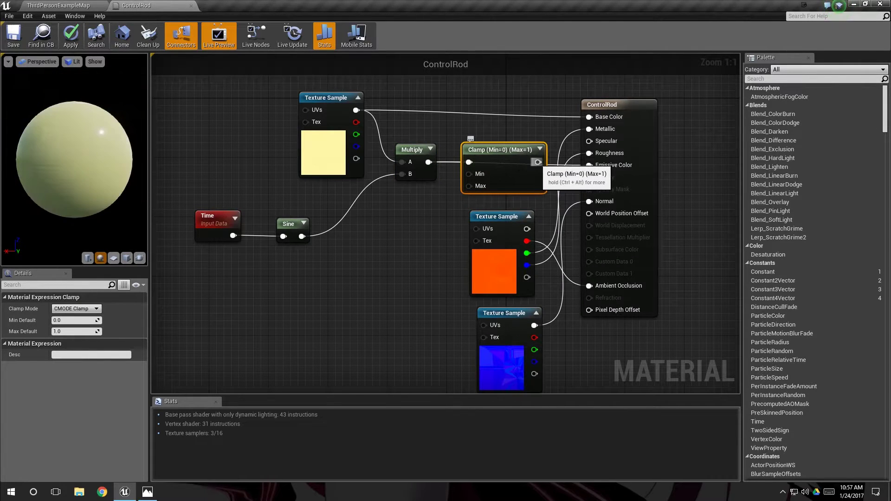
pyautogui.moveTo(538, 162); pyautogui.dragTo(589, 165)
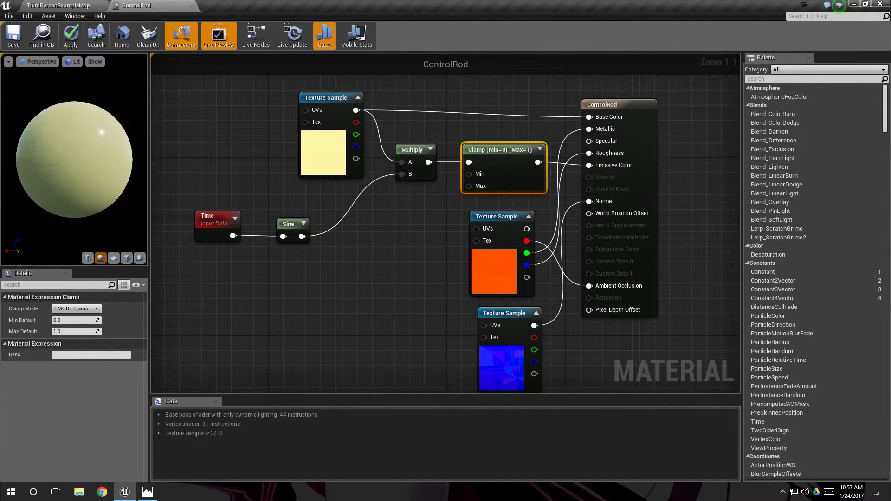
# Step: Connect a Constant with value 0.25 to the Clamp's Min input
pyautogui.rightClick(375, 221)
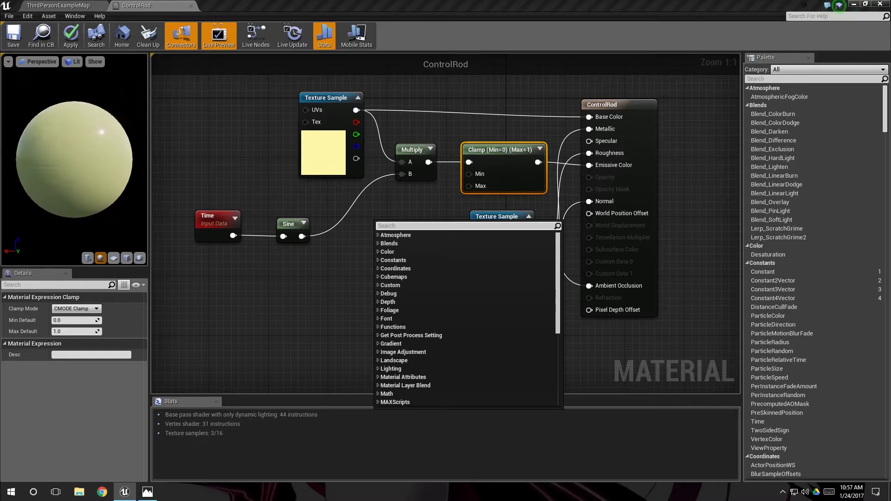
pyautogui.write('const')
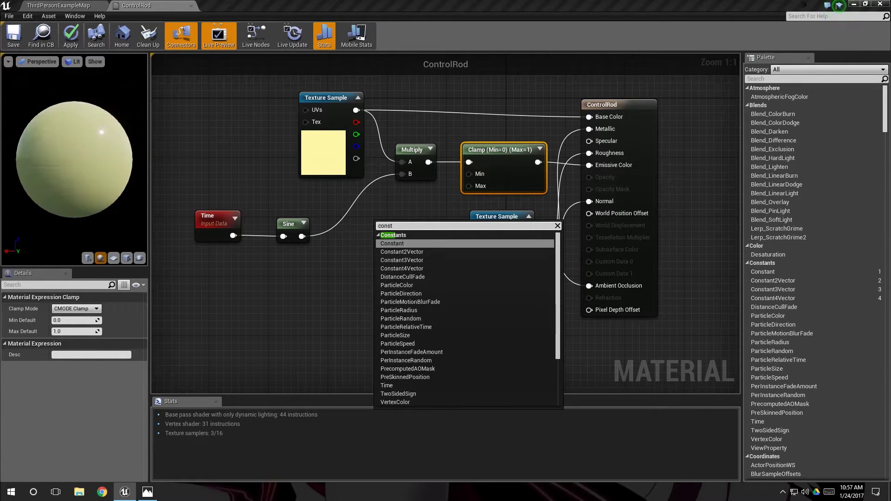
pyautogui.click(393, 243)
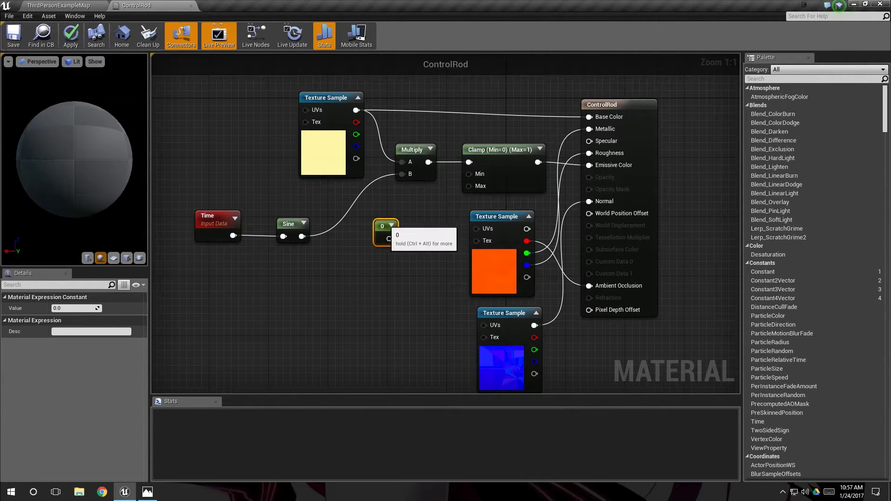
pyautogui.moveTo(403, 214); pyautogui.dragTo(469, 174)
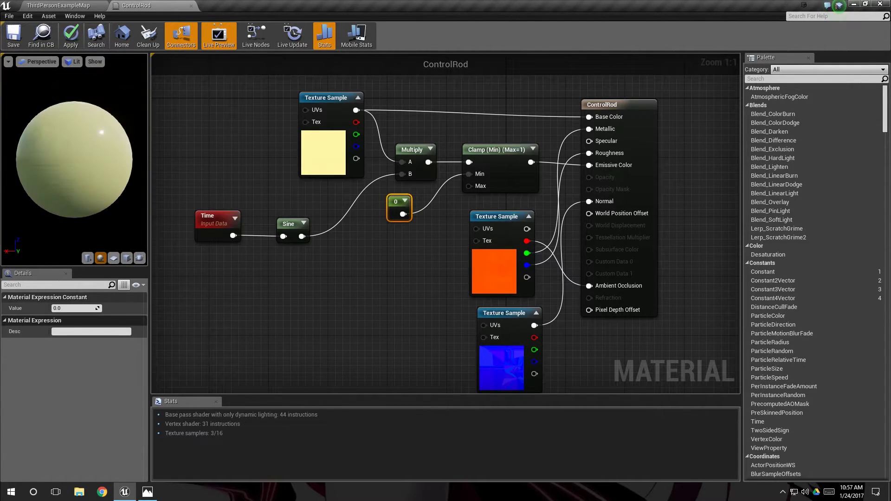
pyautogui.click(74, 309)
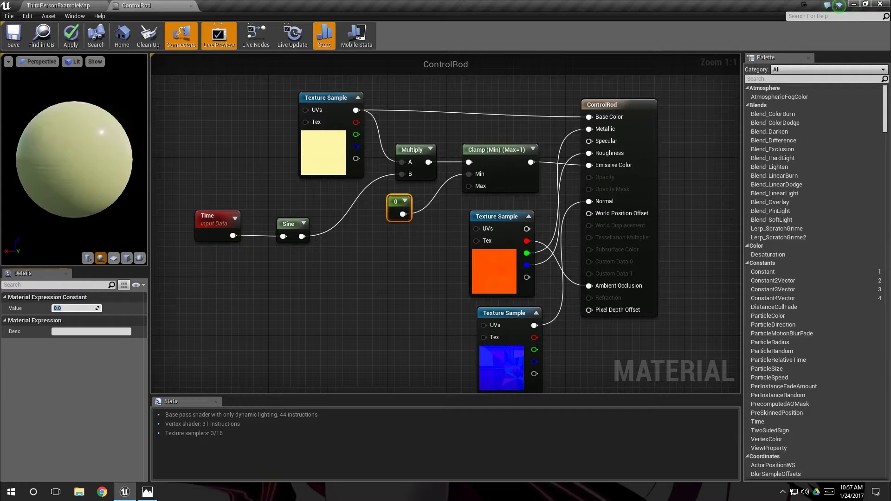
pyautogui.write('0.25')
pyautogui.press('Return')
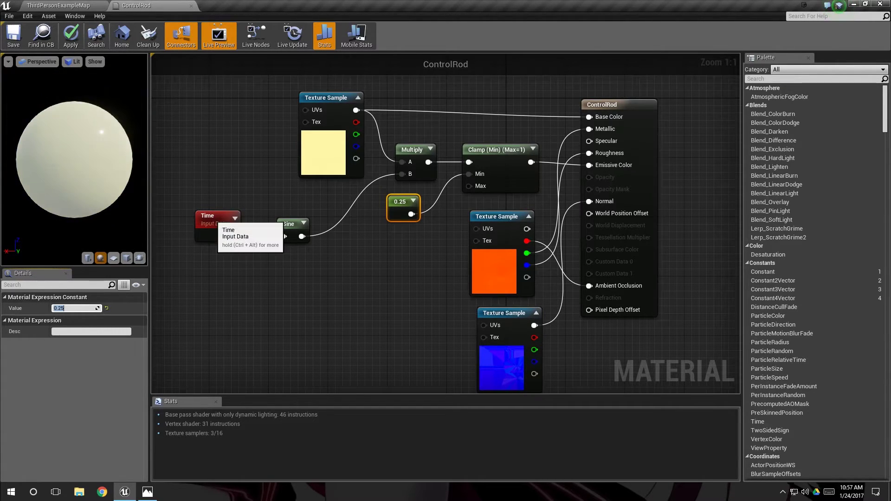
pyautogui.click(217, 221)
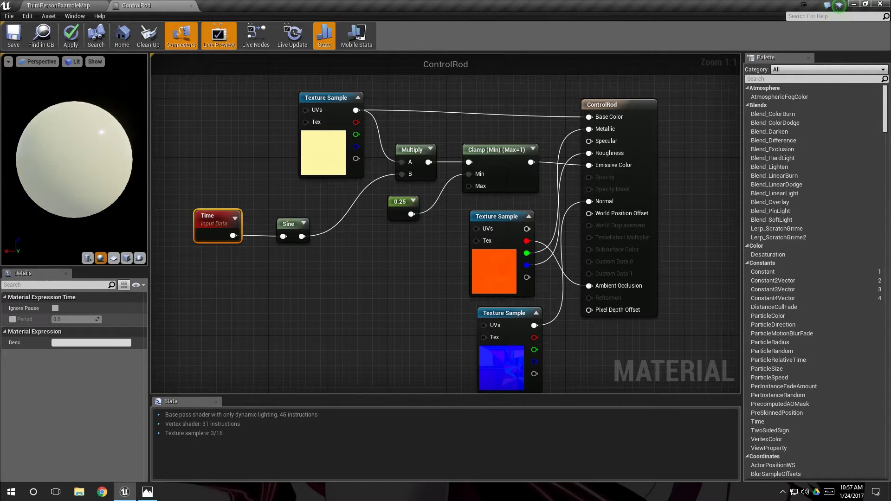
pyautogui.click(13, 320)
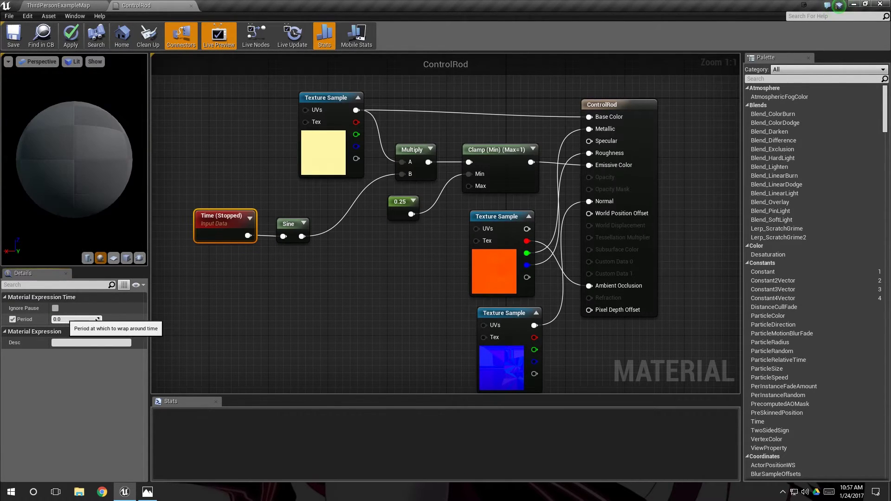
pyautogui.click(99, 319)
pyautogui.write('0.5')
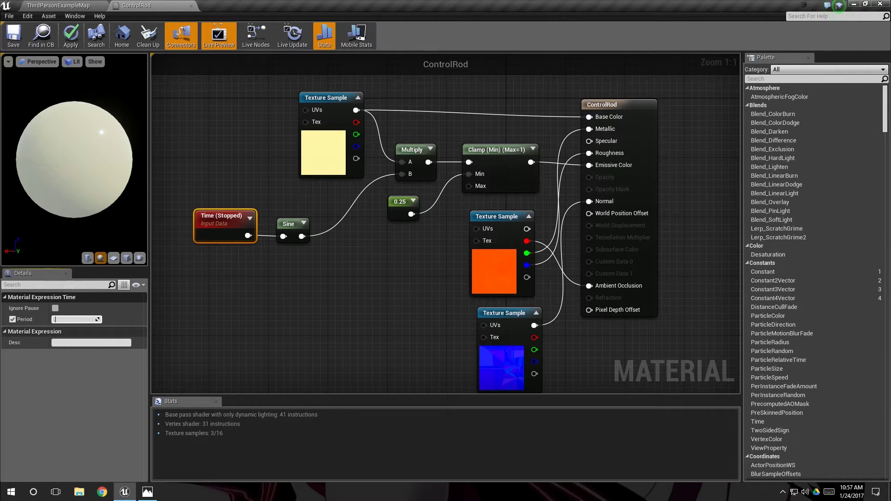
pyautogui.press('Return')
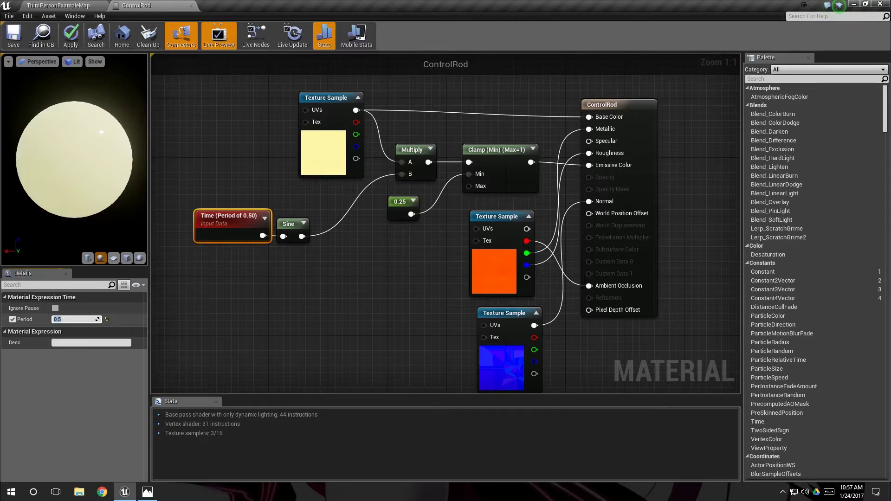
pyautogui.write('2.0')
pyautogui.press('Return')
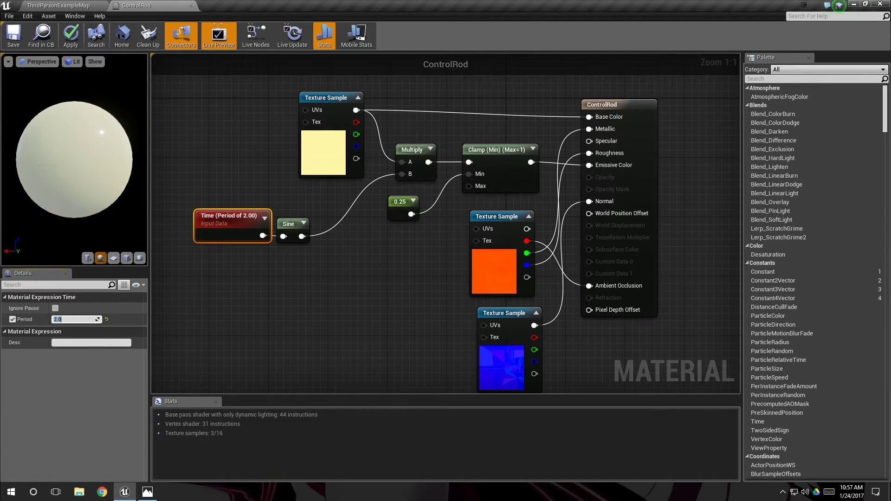
pyautogui.press('Return')
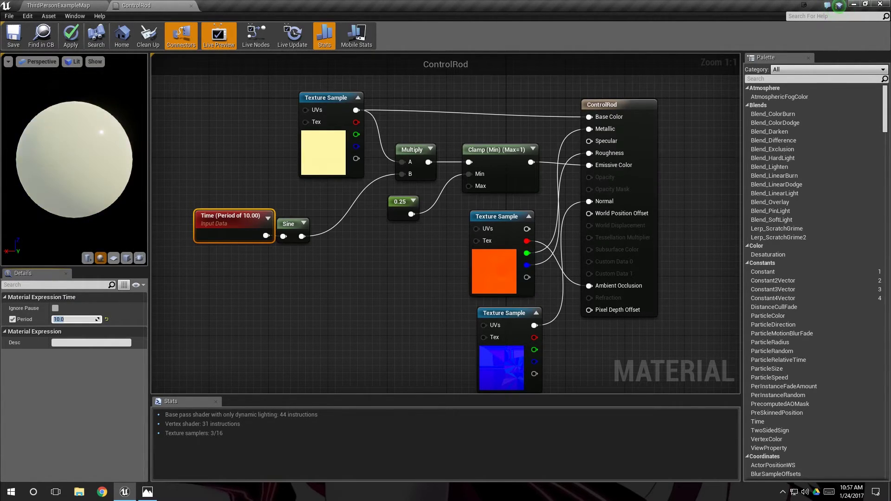
pyautogui.click(12, 319)
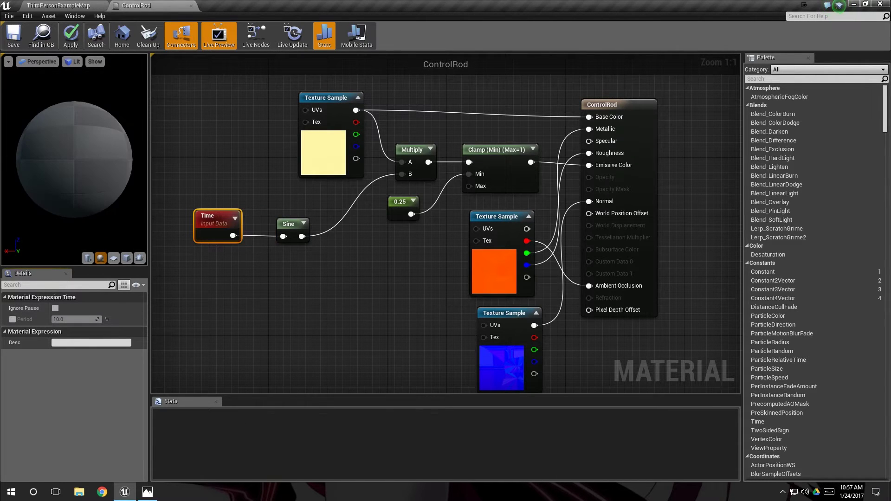
# Step: Raise the Sine node's Period from 1.0 to 2.0, then to 5.0
pyautogui.click(289, 225)
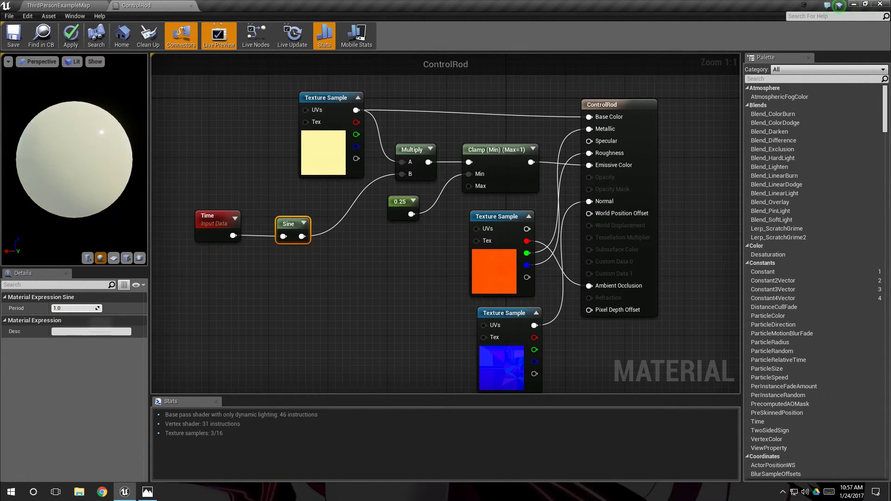
pyautogui.click(70, 309)
pyautogui.write('2')
pyautogui.press('Return')
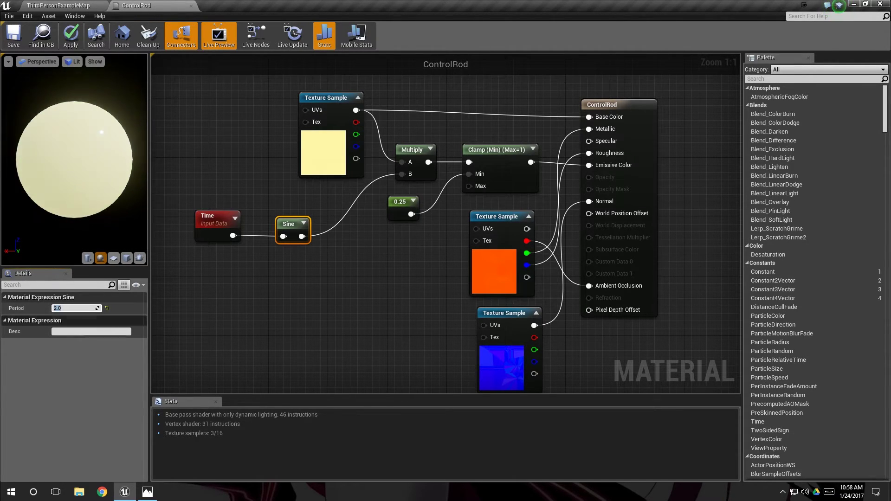
pyautogui.write('5.0')
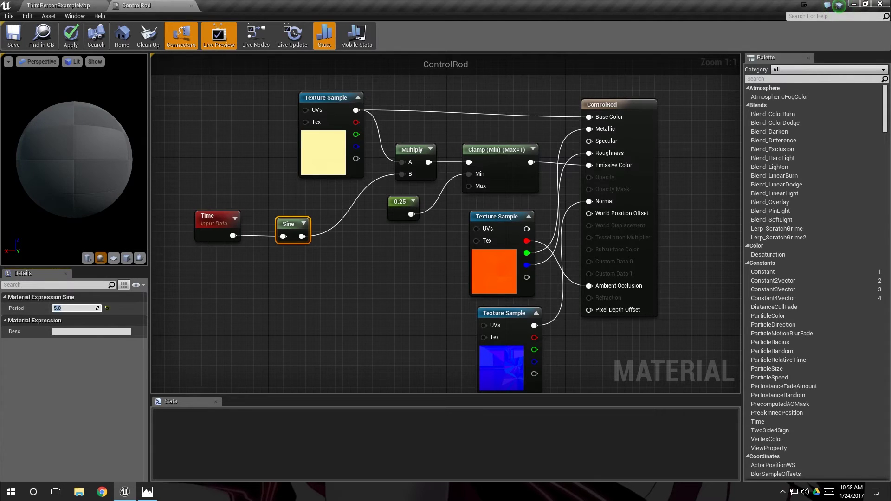